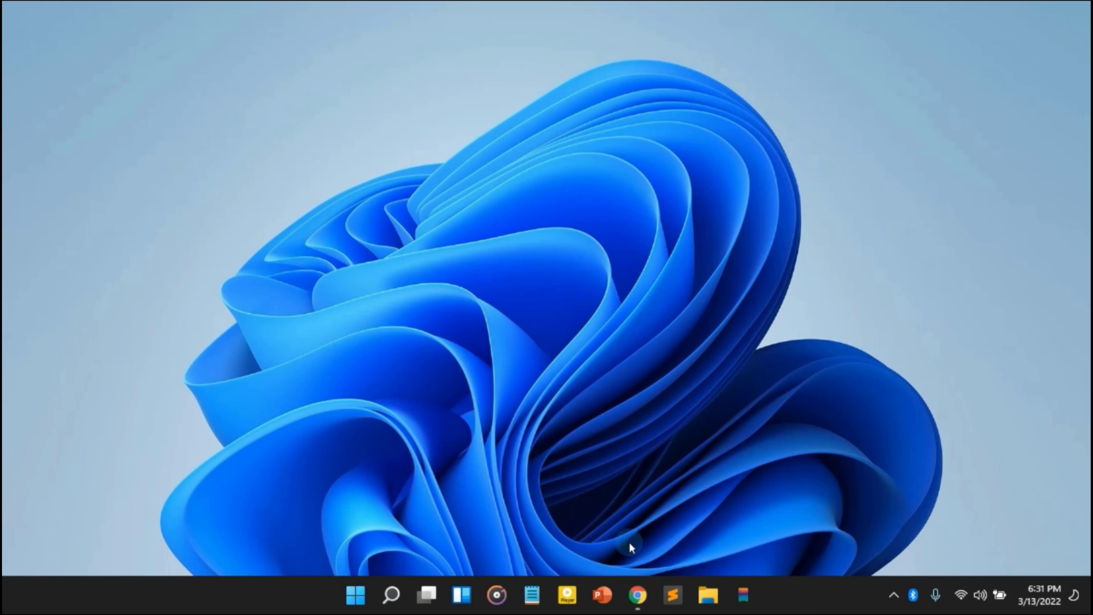
# - In Chrome, download Rufus 3.18 from the rufus.ie page, saving it as rufus-3.18_2.exe in Downloads\Programs
pyautogui.click(639, 598)
pyautogui.click(705, 448)
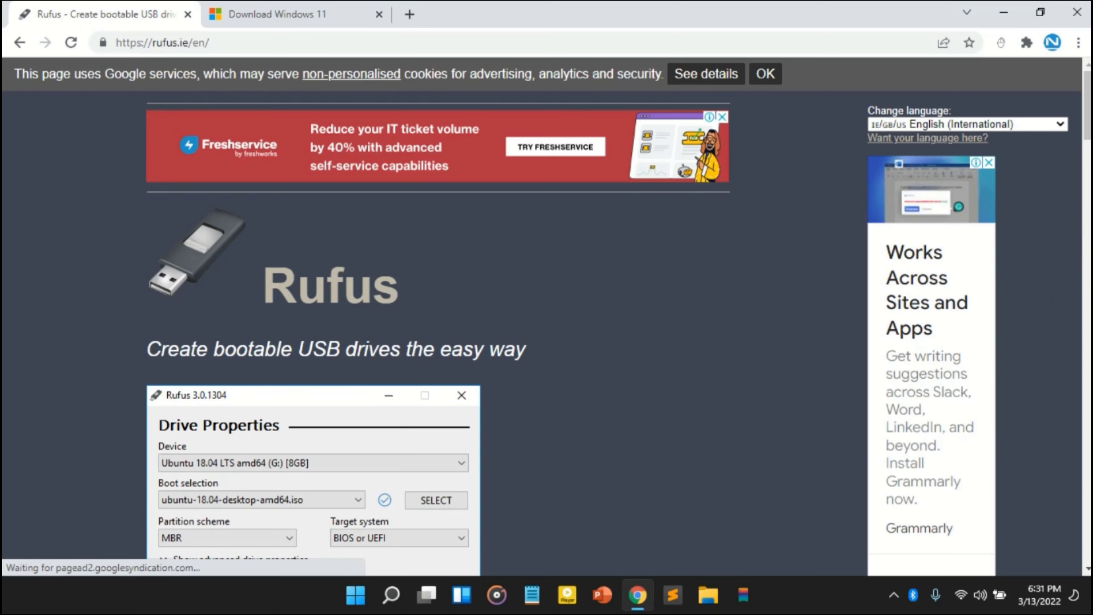
pyautogui.scroll(-10, 546, 316)
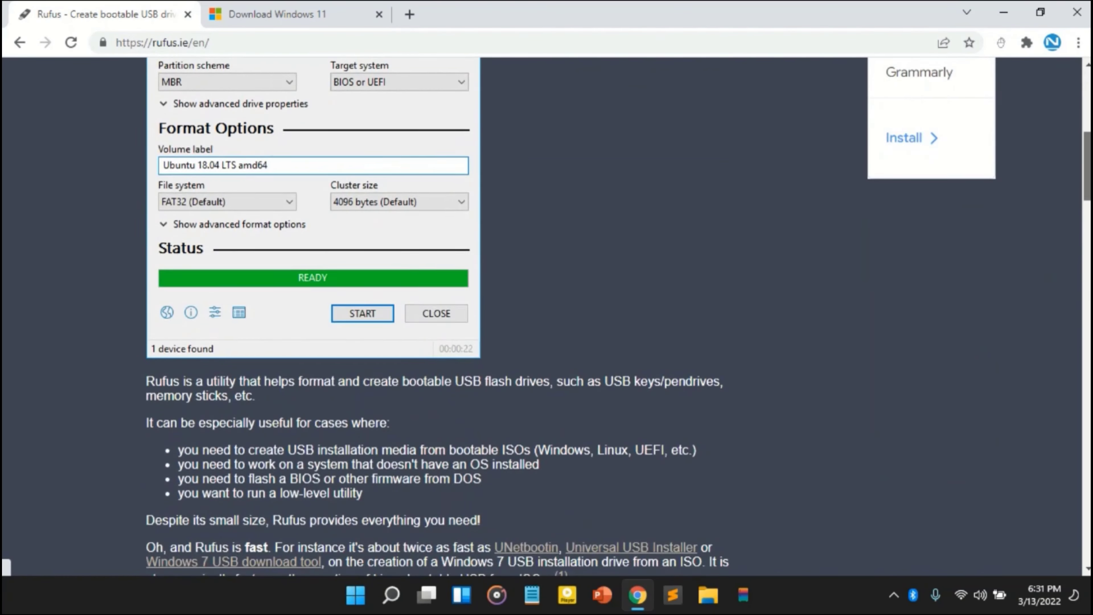
pyautogui.scroll(-9, 904, 231)
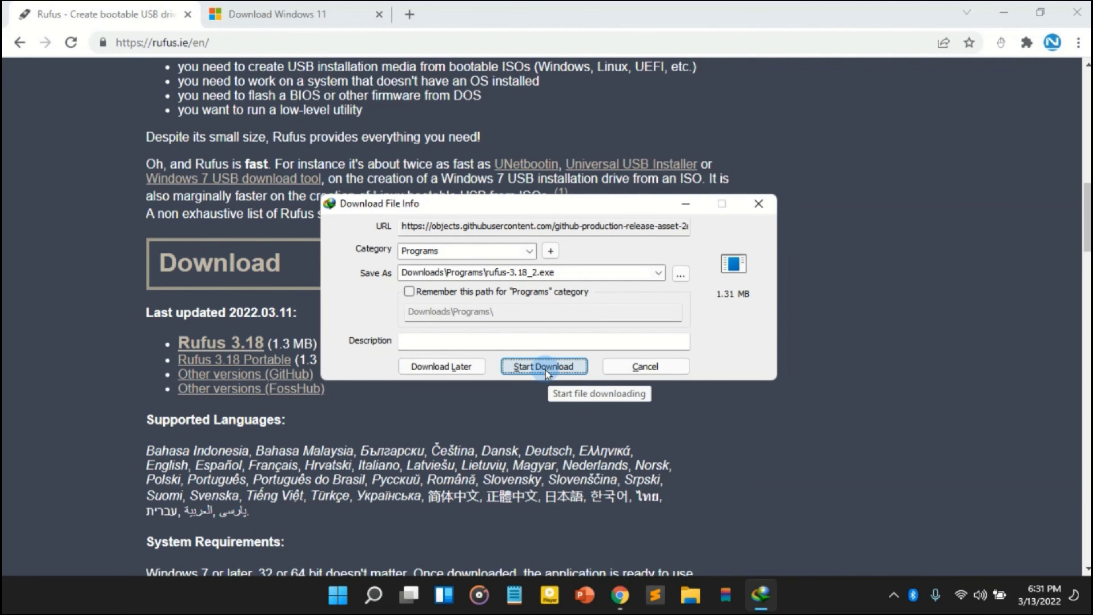
pyautogui.click(544, 367)
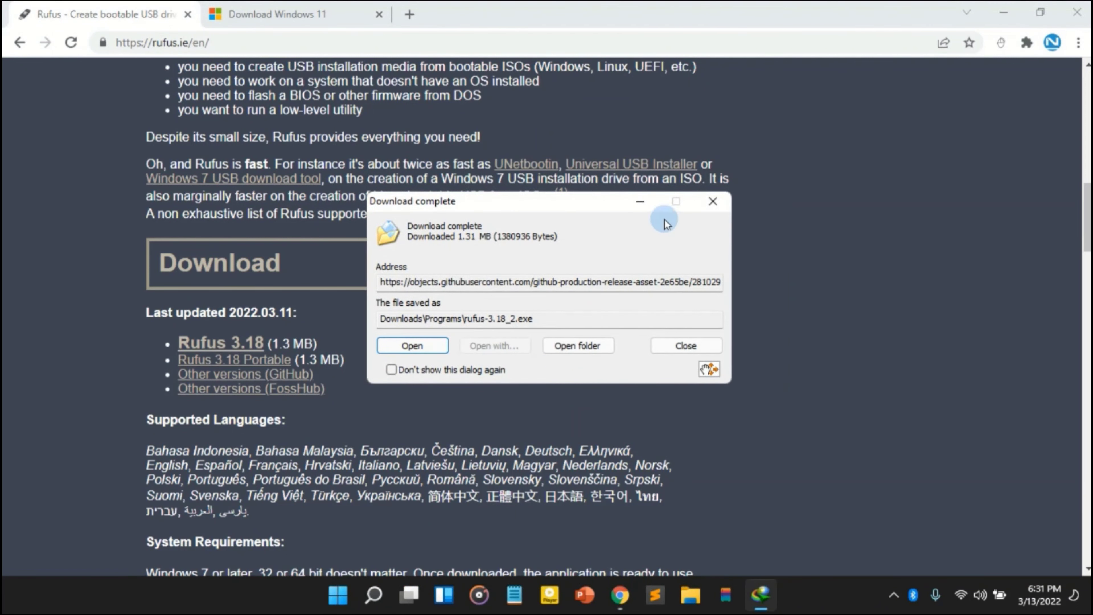
# - On Microsoft's Download Windows 11 page, choose the Windows 11 (multi-edition ISO) disk image and request its download
pyautogui.click(278, 27)
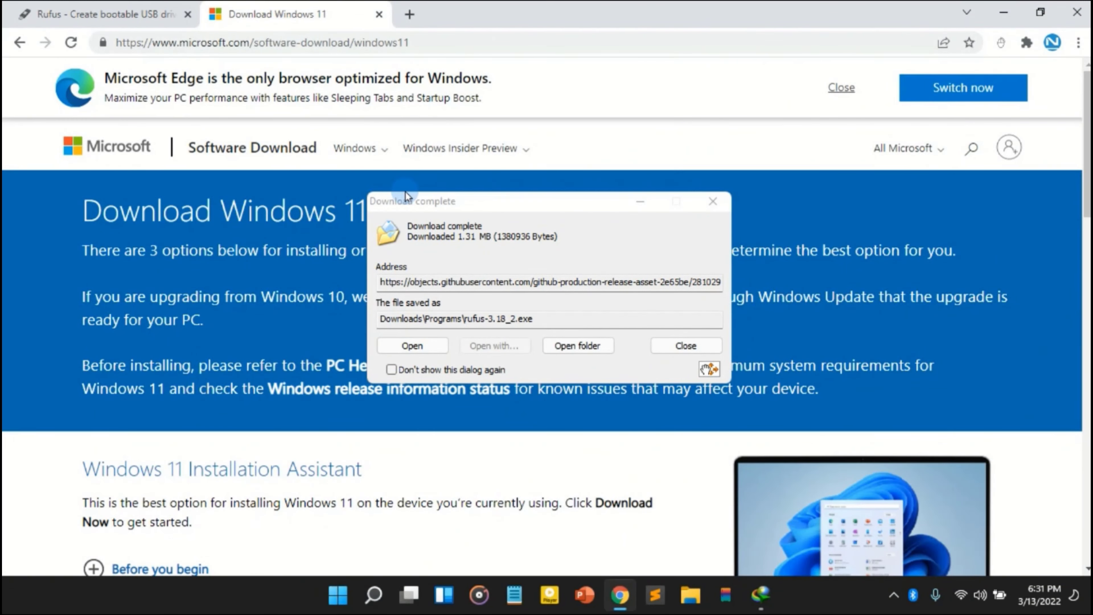
pyautogui.click(640, 201)
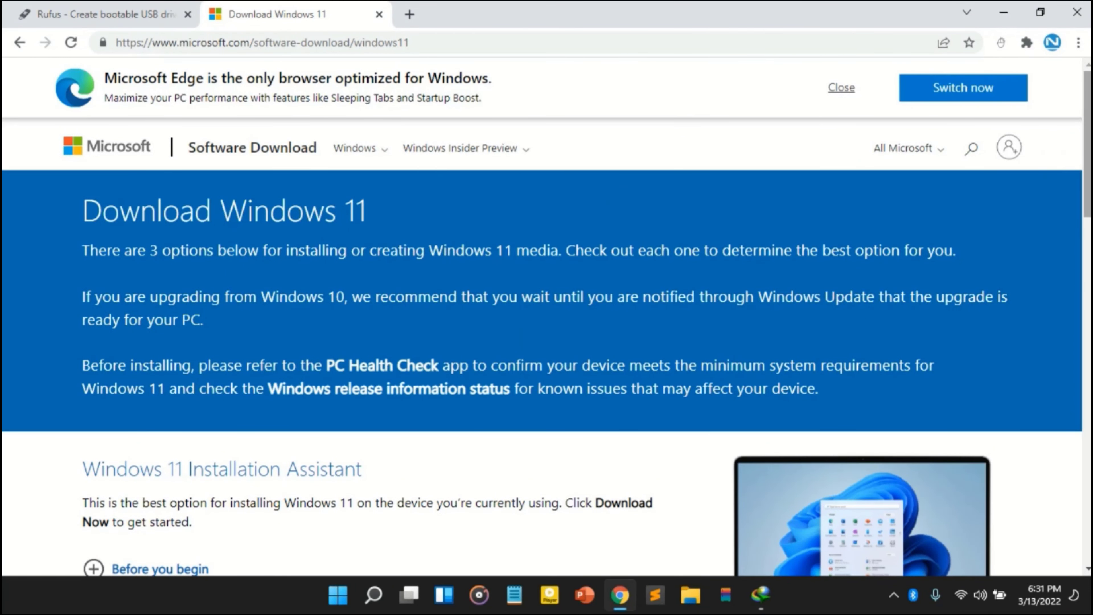
pyautogui.moveTo(1089, 157); pyautogui.dragTo(1084, 353)
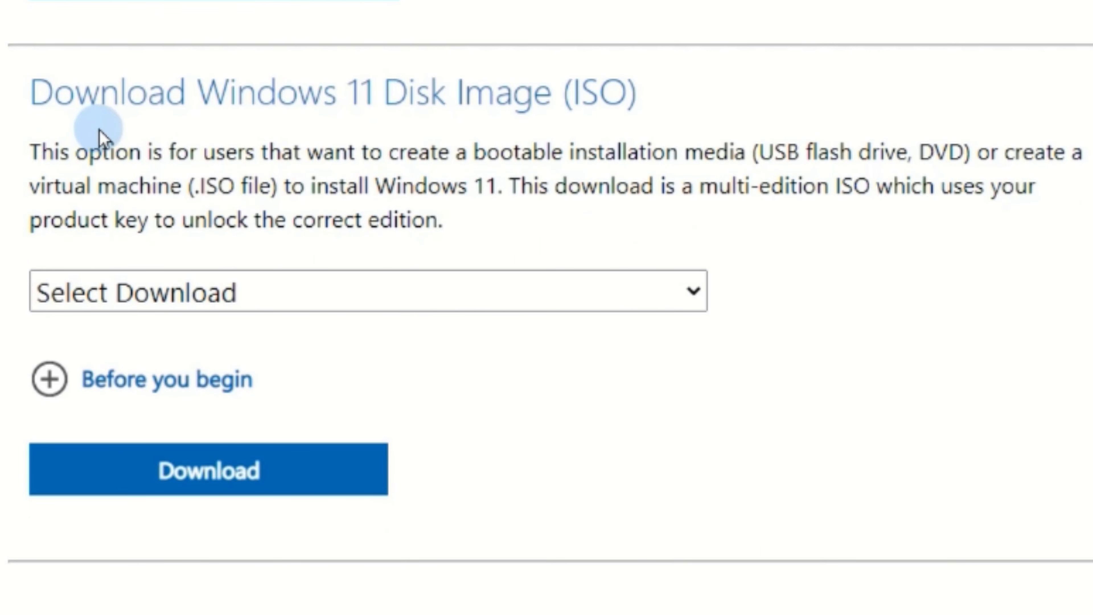
pyautogui.click(337, 301)
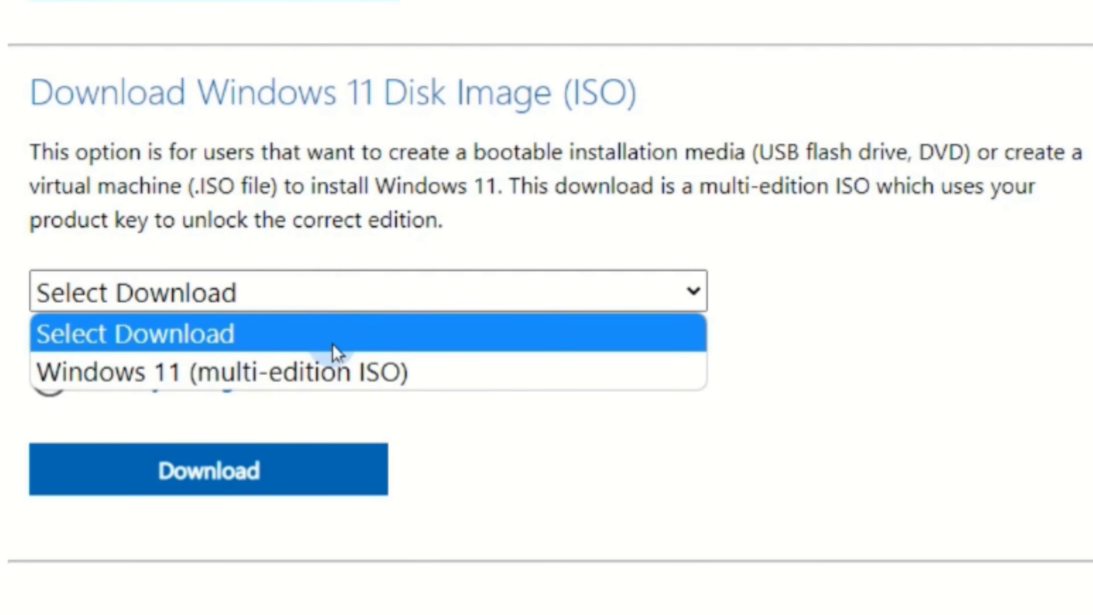
pyautogui.click(327, 371)
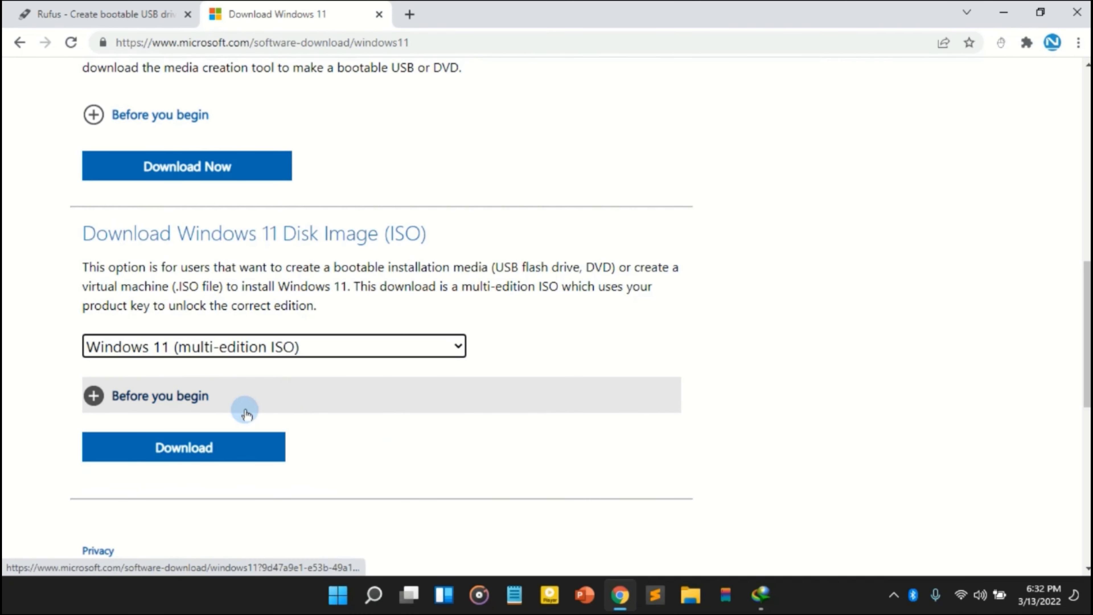
pyautogui.click(198, 452)
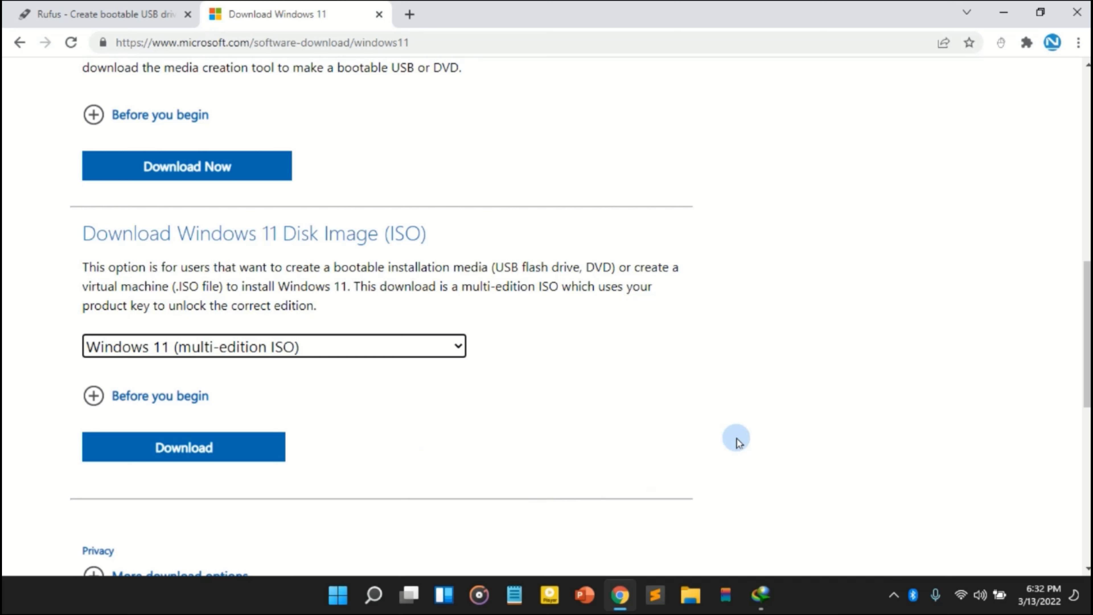
# - Minimize the browser and launch the downloaded rufus-3.18_2.exe
pyautogui.click(1004, 12)
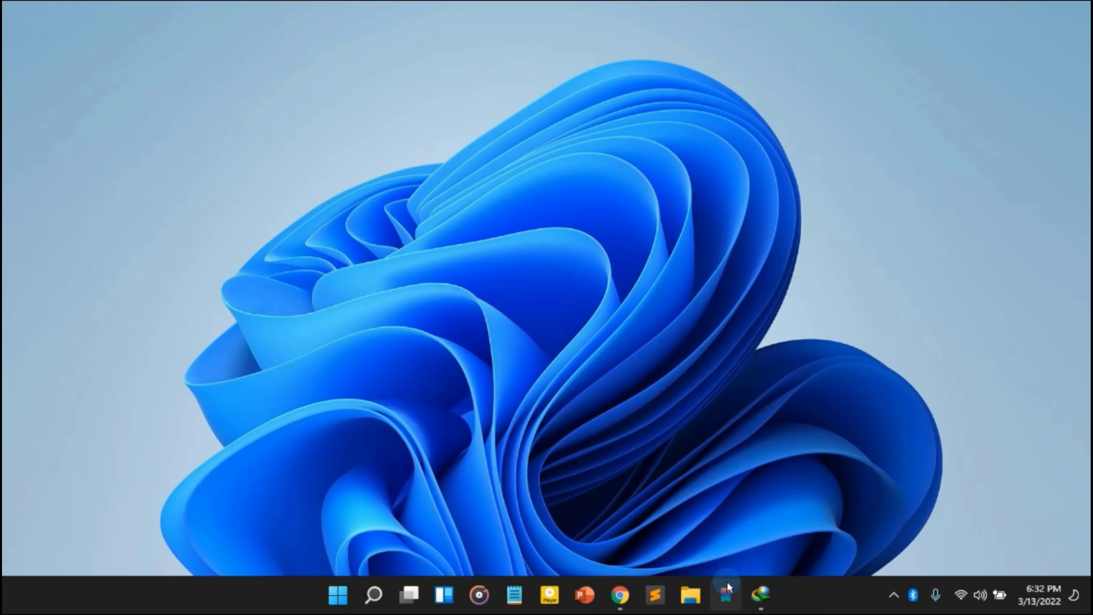
pyautogui.click(760, 597)
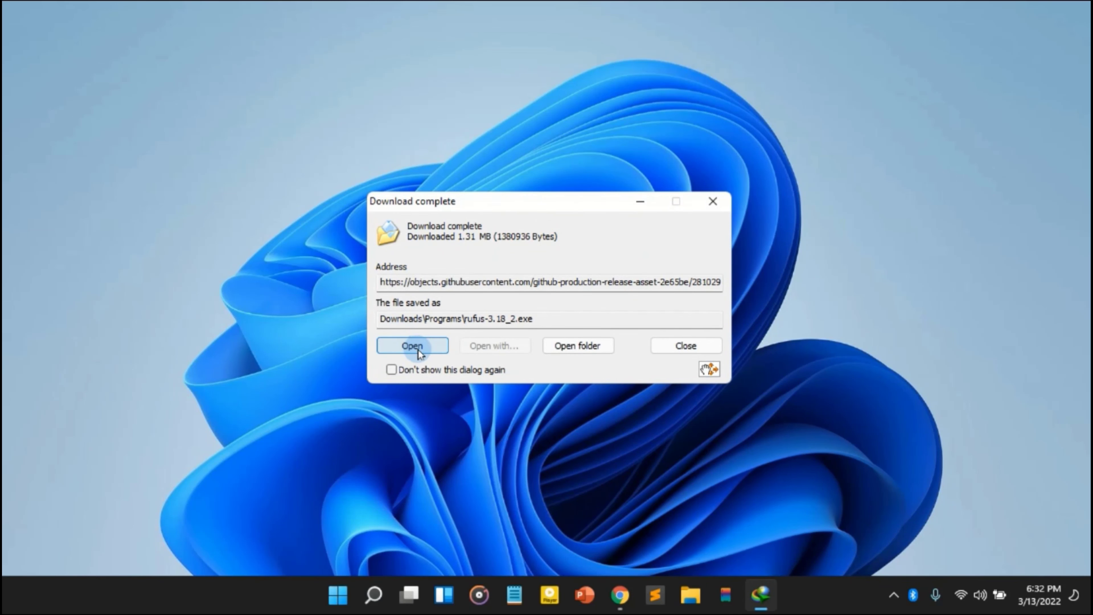
pyautogui.click(412, 346)
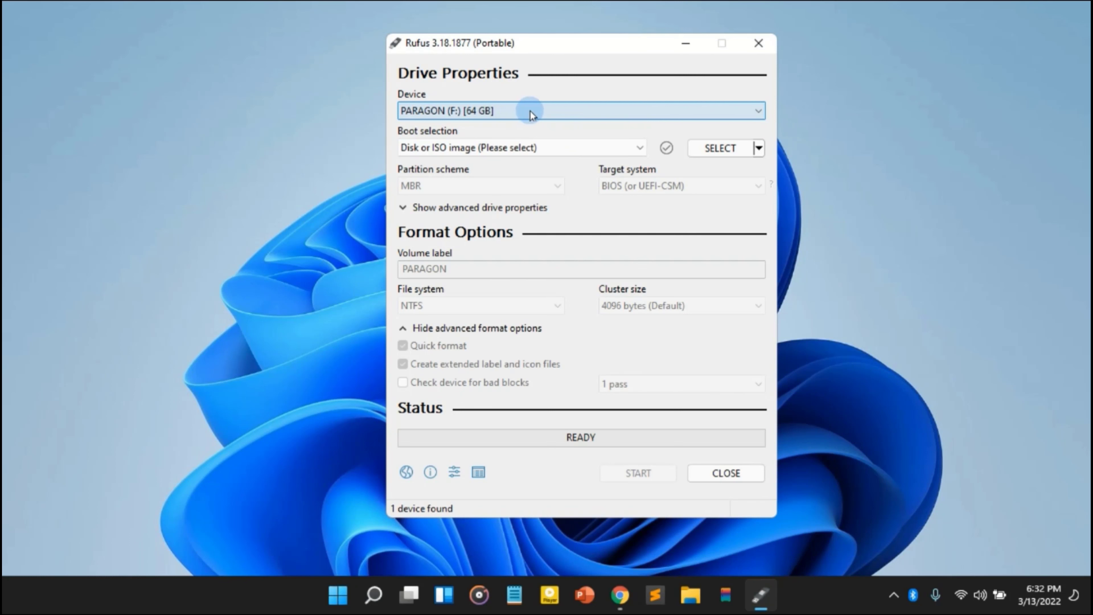
# - Set the boot selection to Disk or ISO image and load Win11_English_x64 from Local Disk (C:)
pyautogui.click(577, 149)
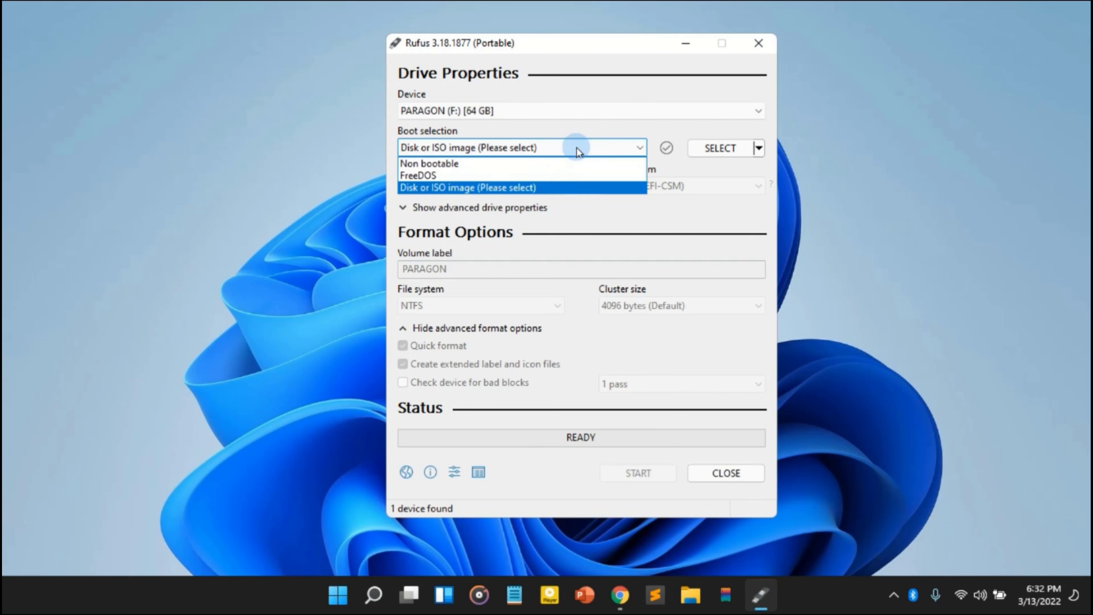
pyautogui.click(443, 193)
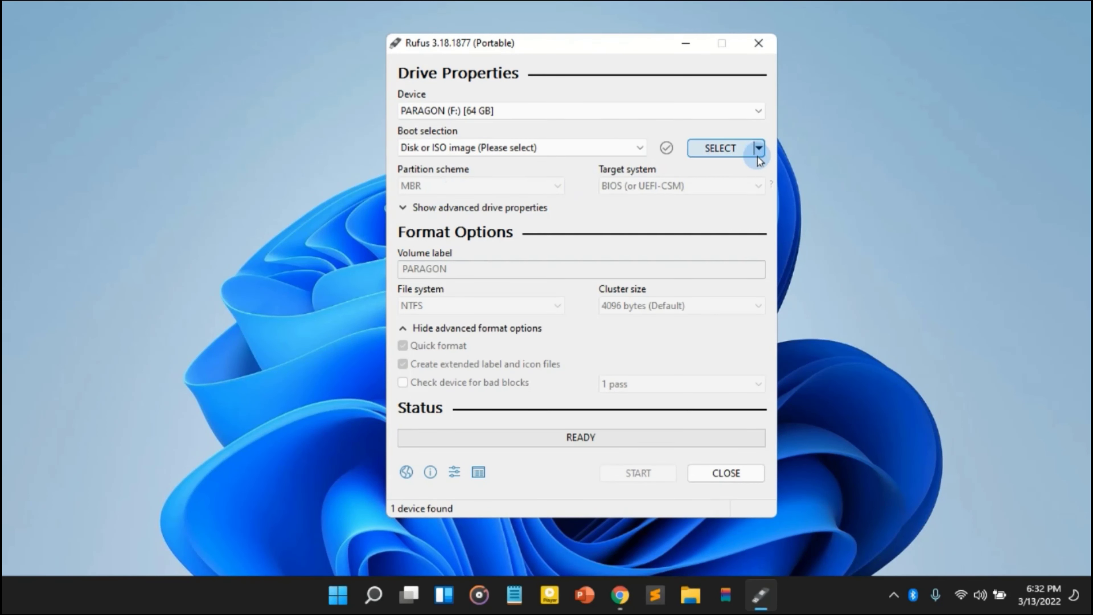
pyautogui.click(727, 154)
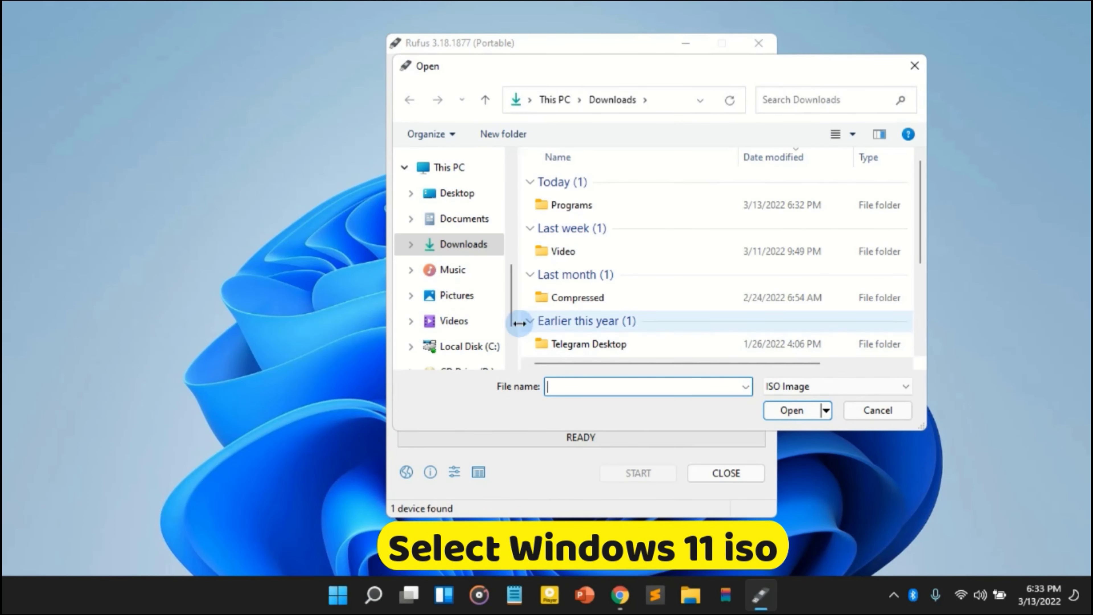
pyautogui.click(475, 344)
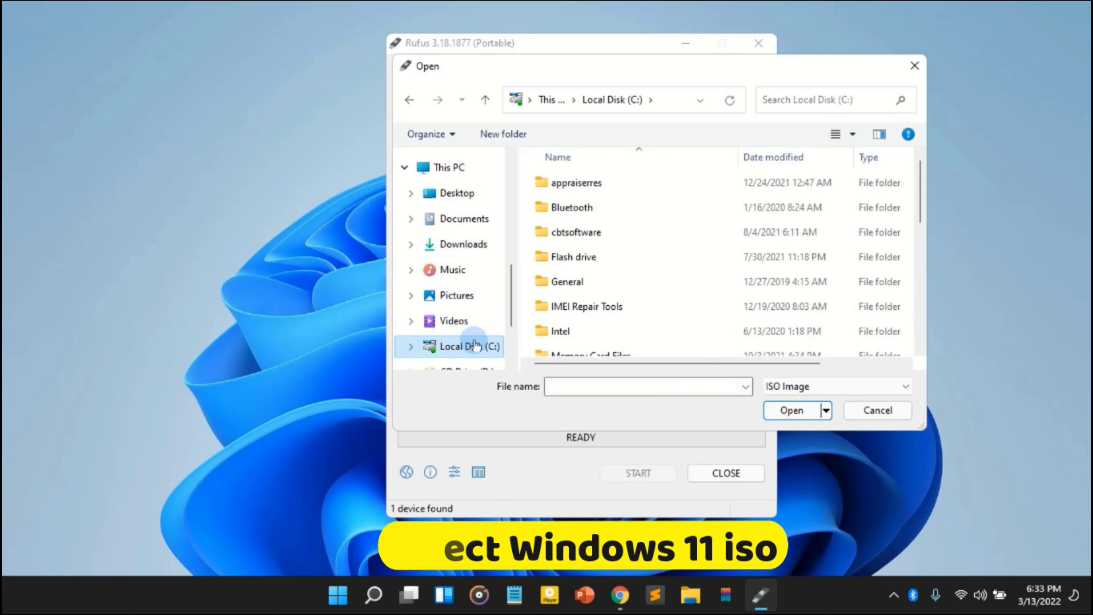
pyautogui.moveTo(916, 208); pyautogui.dragTo(930, 319)
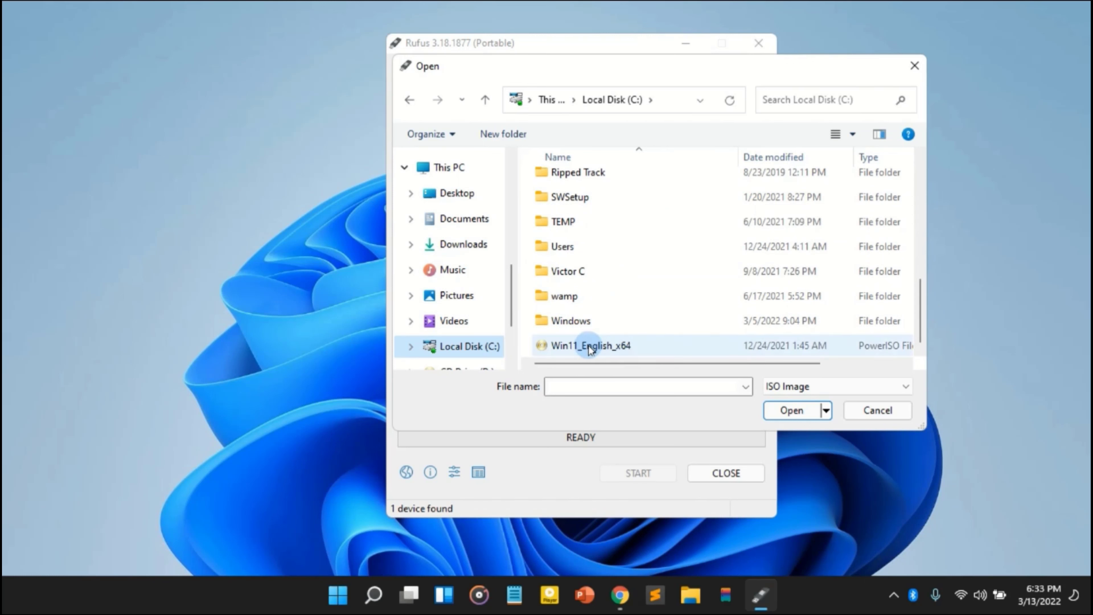
pyautogui.click(606, 349)
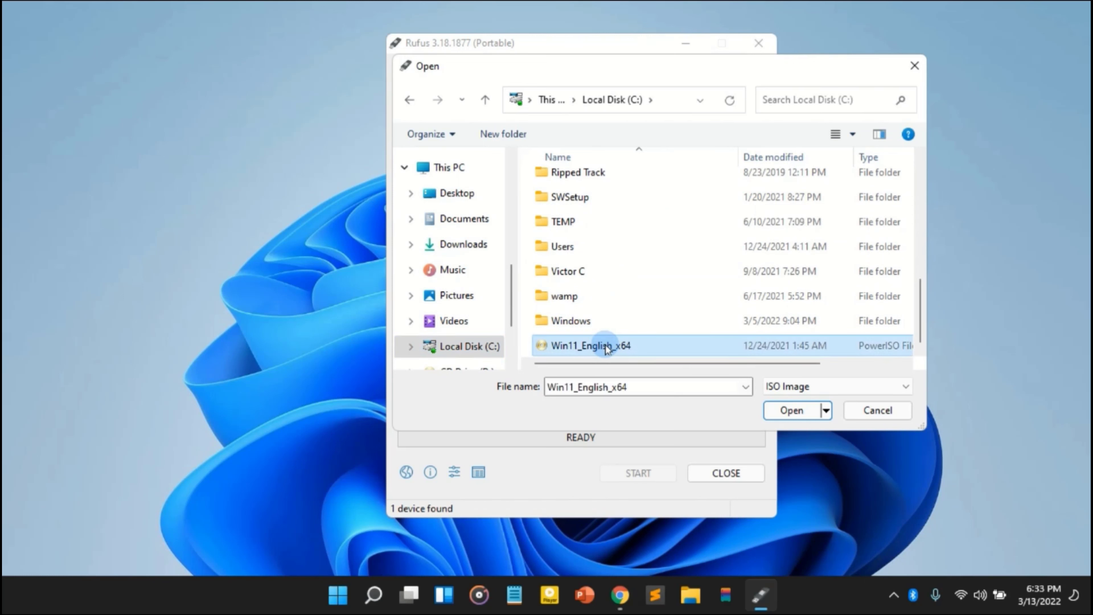
pyautogui.click(790, 412)
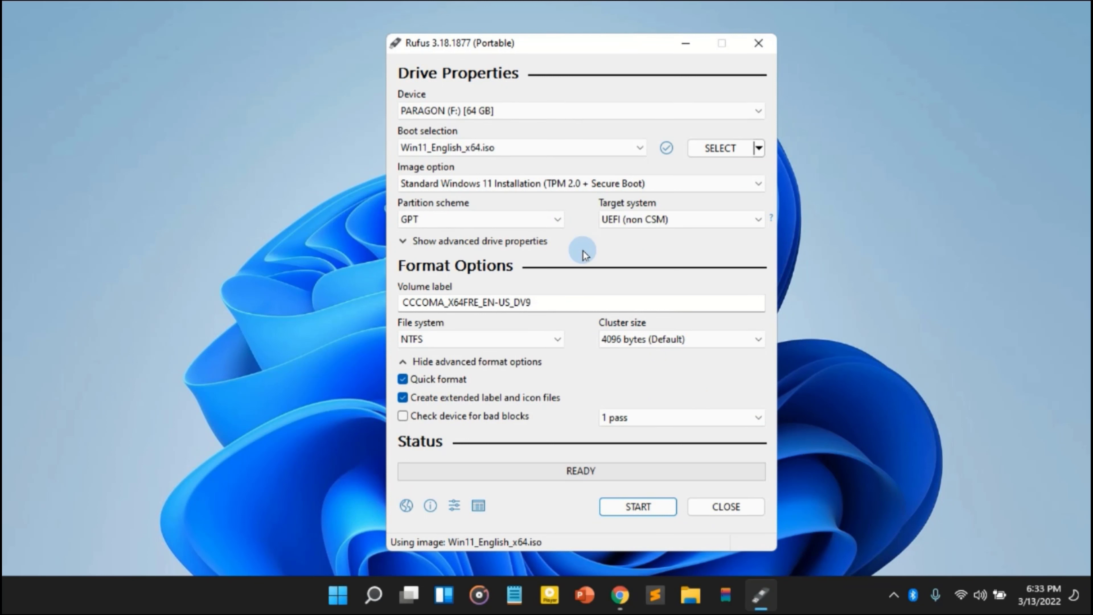
# - Set the image option to Extended Windows 11 Installation (no TPM / no Secure Boot)
pyautogui.click(678, 185)
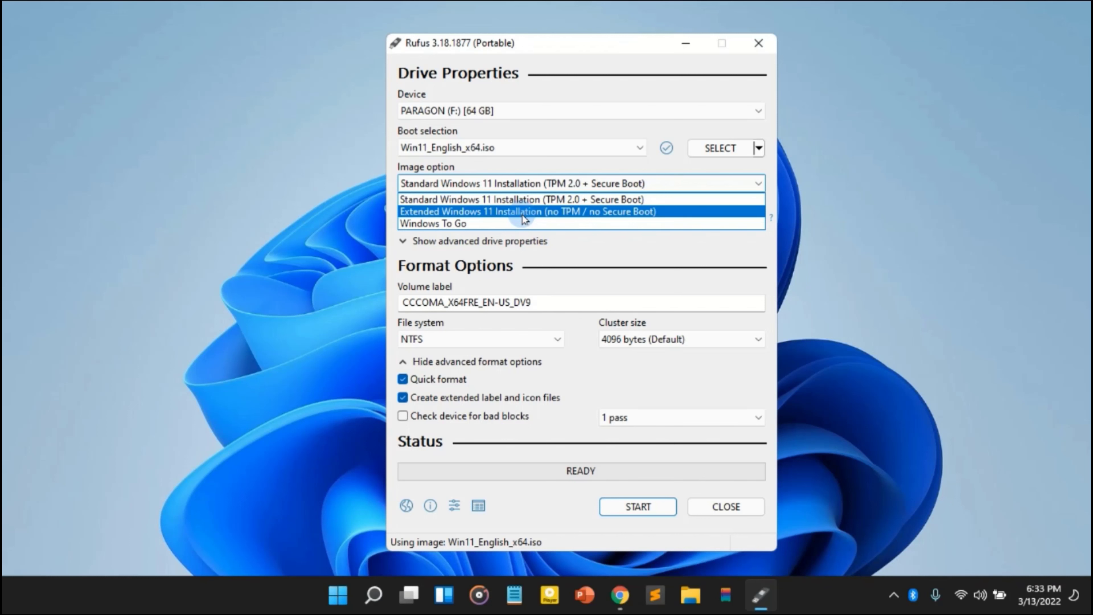
pyautogui.click(538, 213)
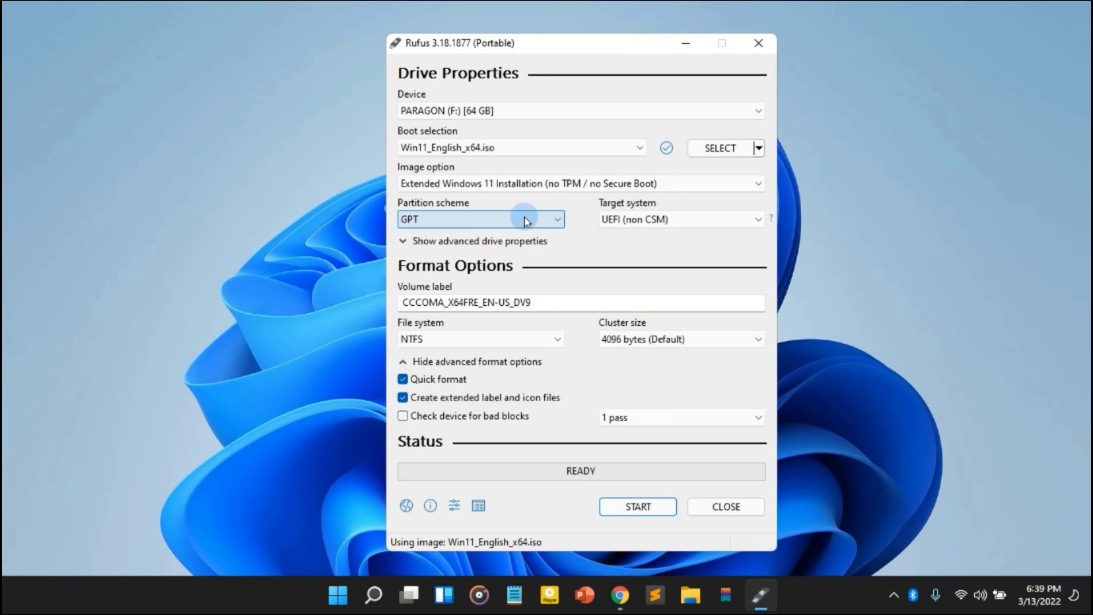
pyautogui.click(516, 219)
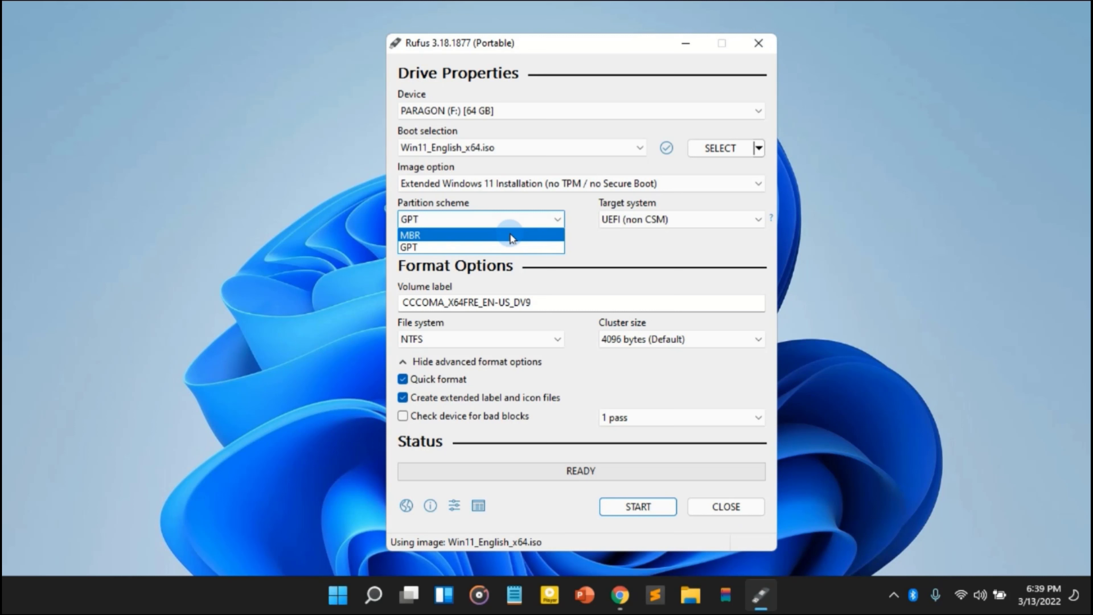
pyautogui.click(361, 296)
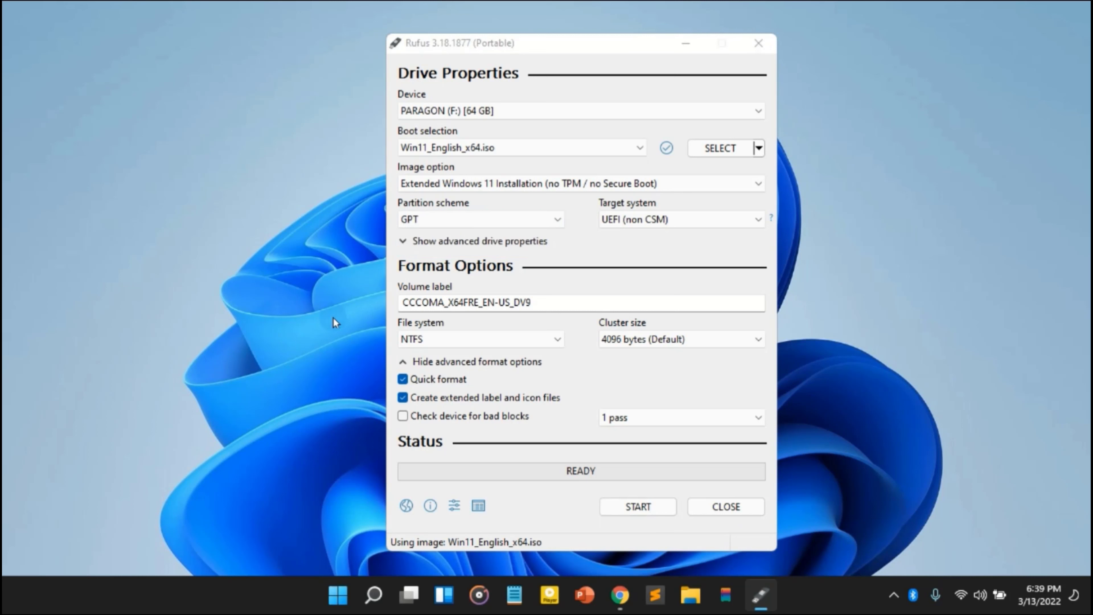
# - Open Windows Disk Management and check the partition style in Disk 0's volume properties, then close it
pyautogui.rightClick(338, 596)
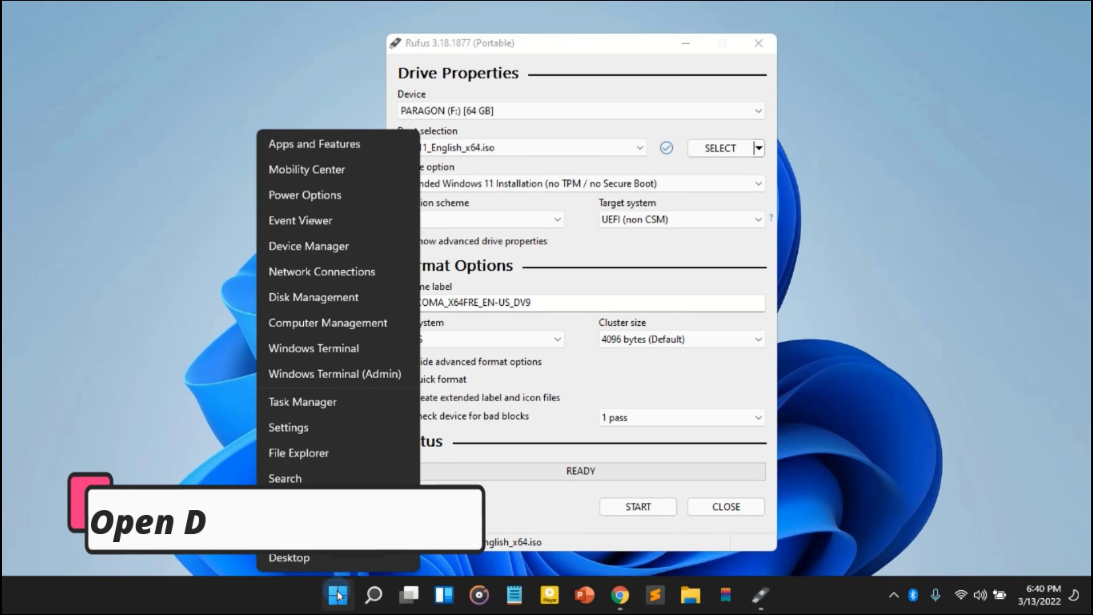
pyautogui.click(322, 302)
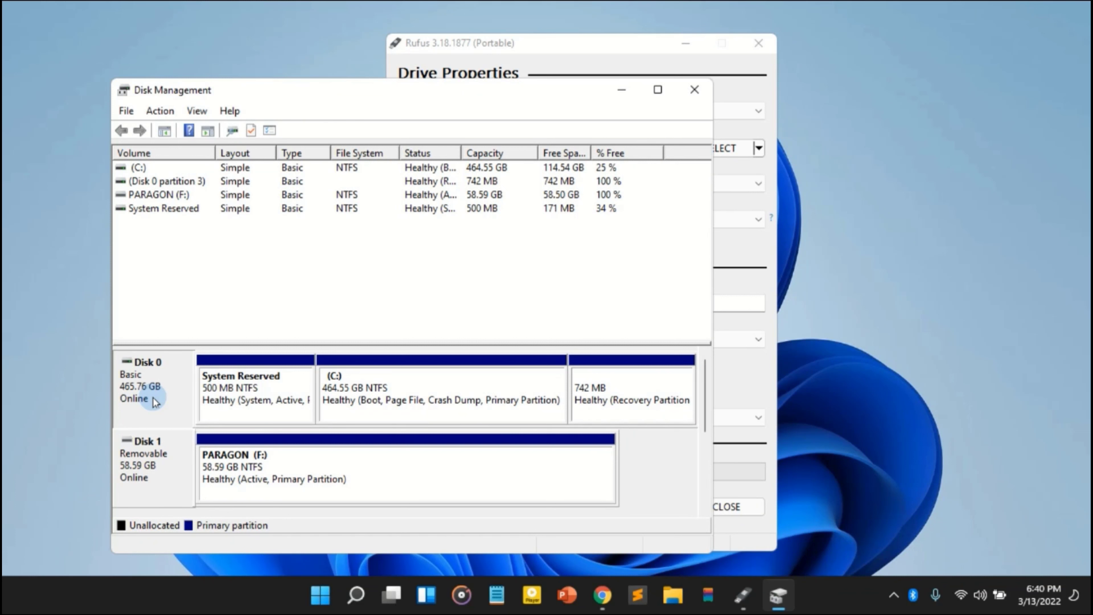
pyautogui.rightClick(155, 401)
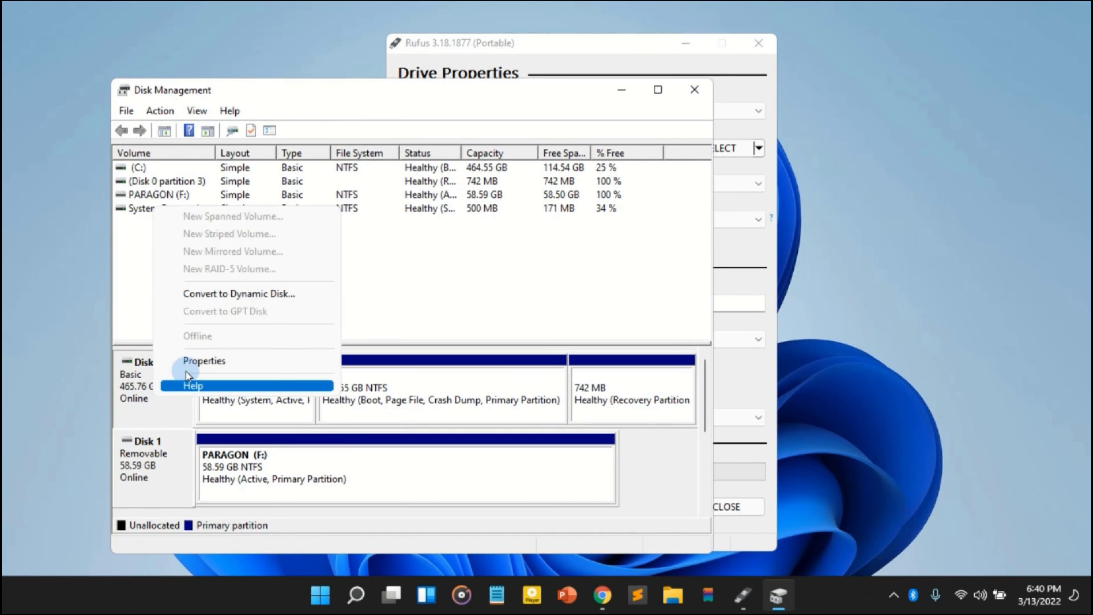
pyautogui.click(191, 364)
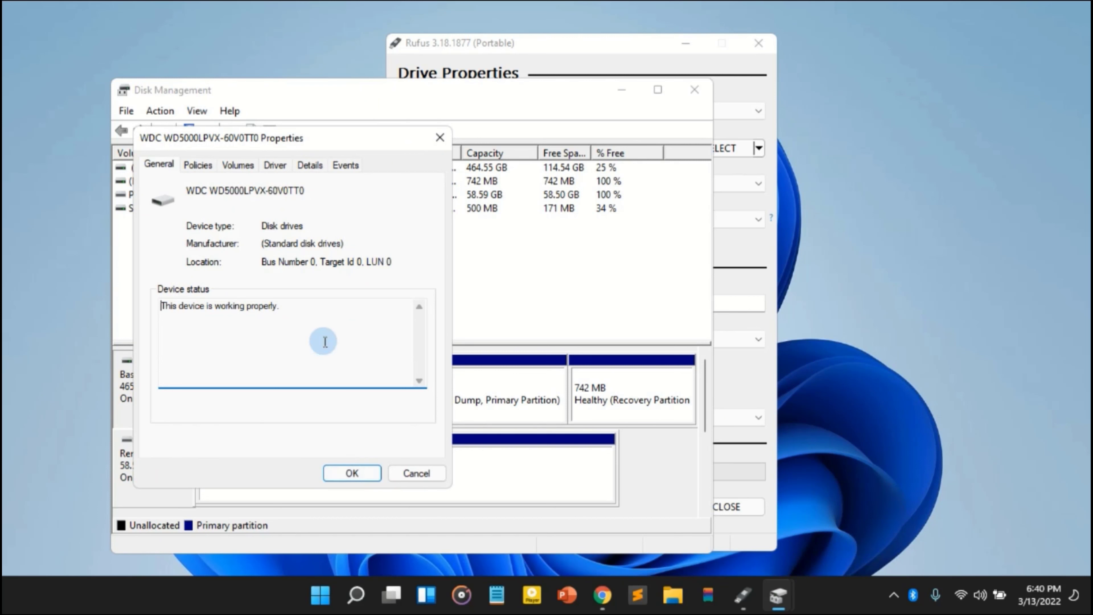
pyautogui.click(238, 165)
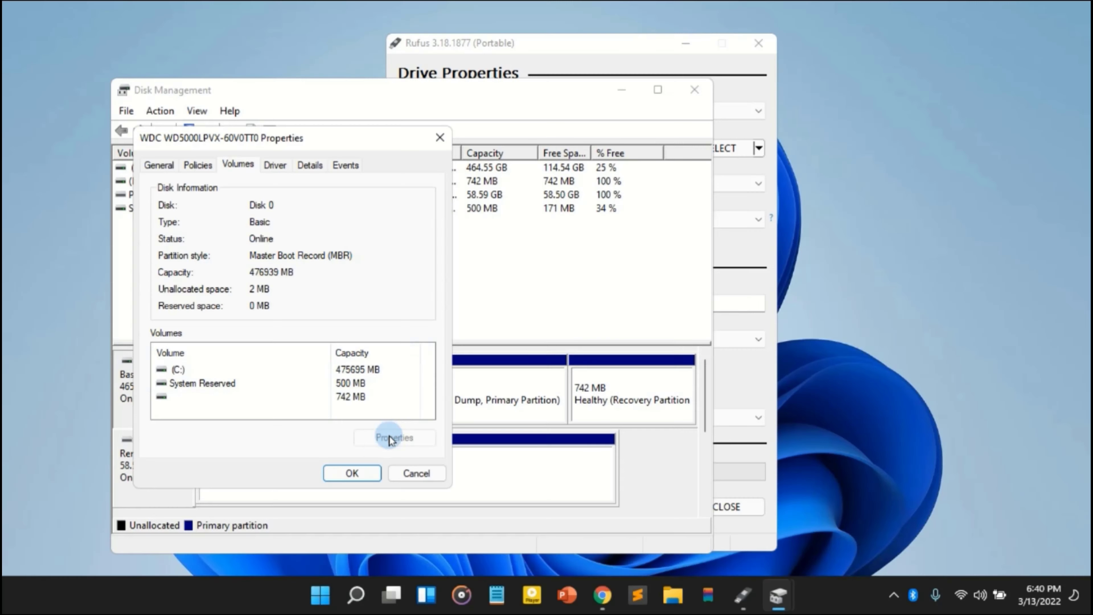
pyautogui.click(349, 473)
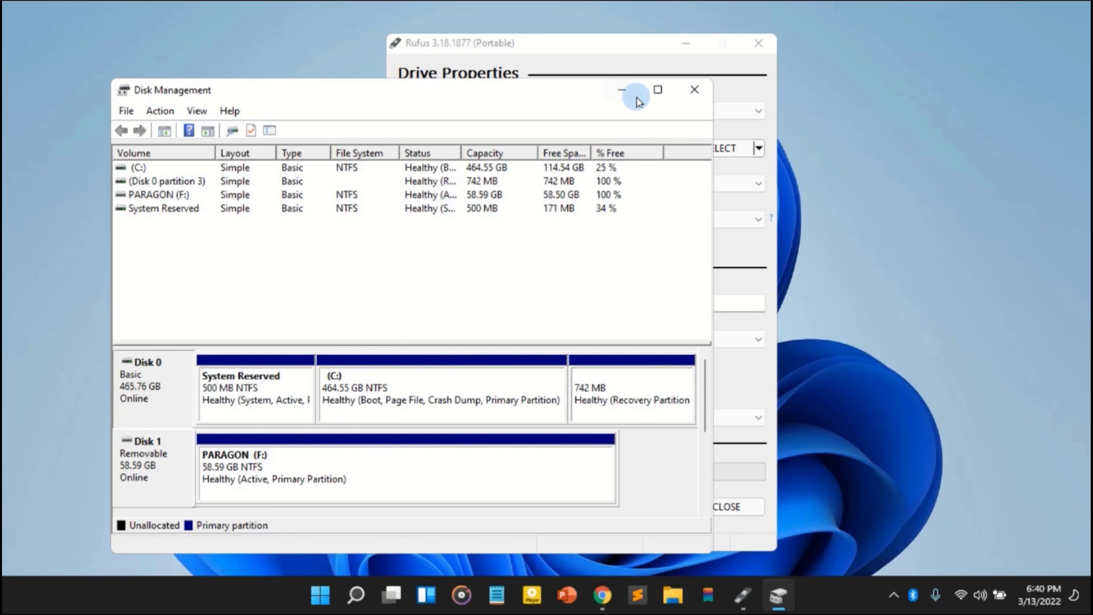
pyautogui.click(692, 90)
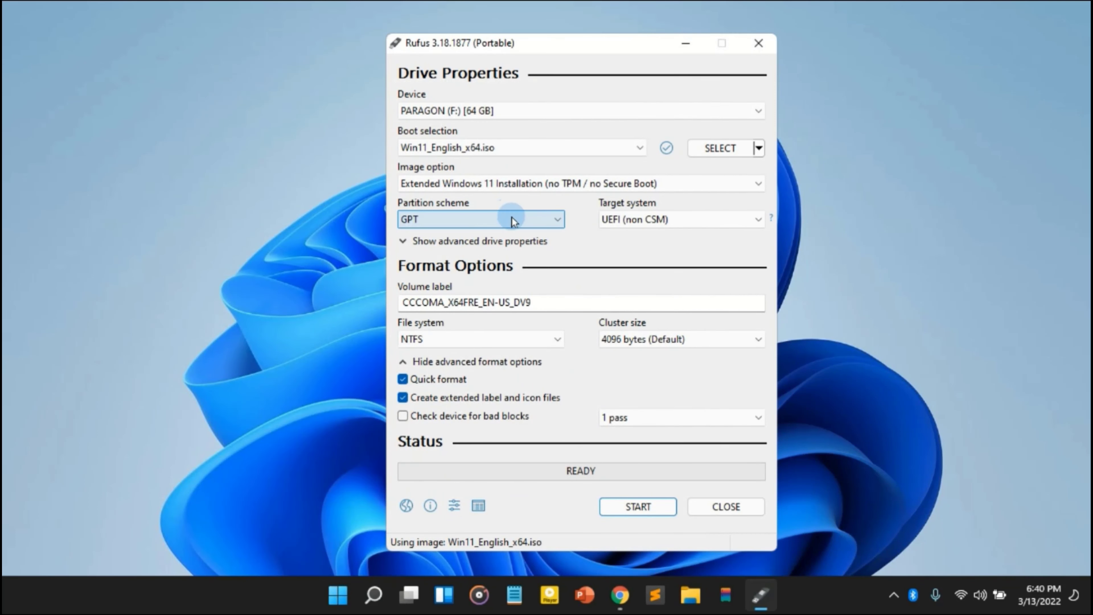
# - Set the partition scheme to MBR and the target system to BIOS (or UEFI-CSM)
pyautogui.click(522, 224)
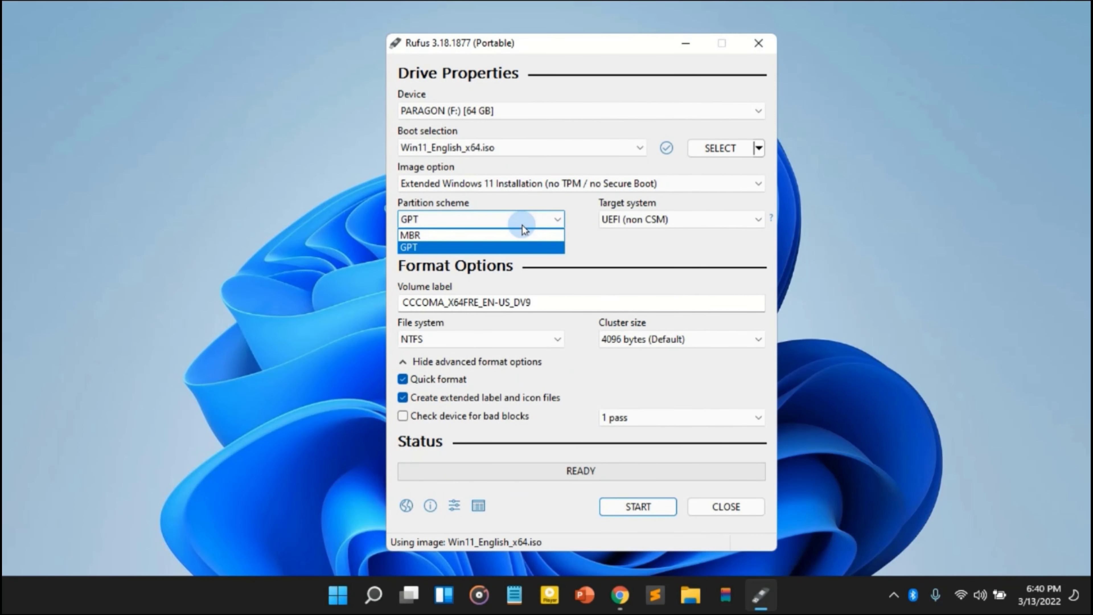
pyautogui.click(482, 237)
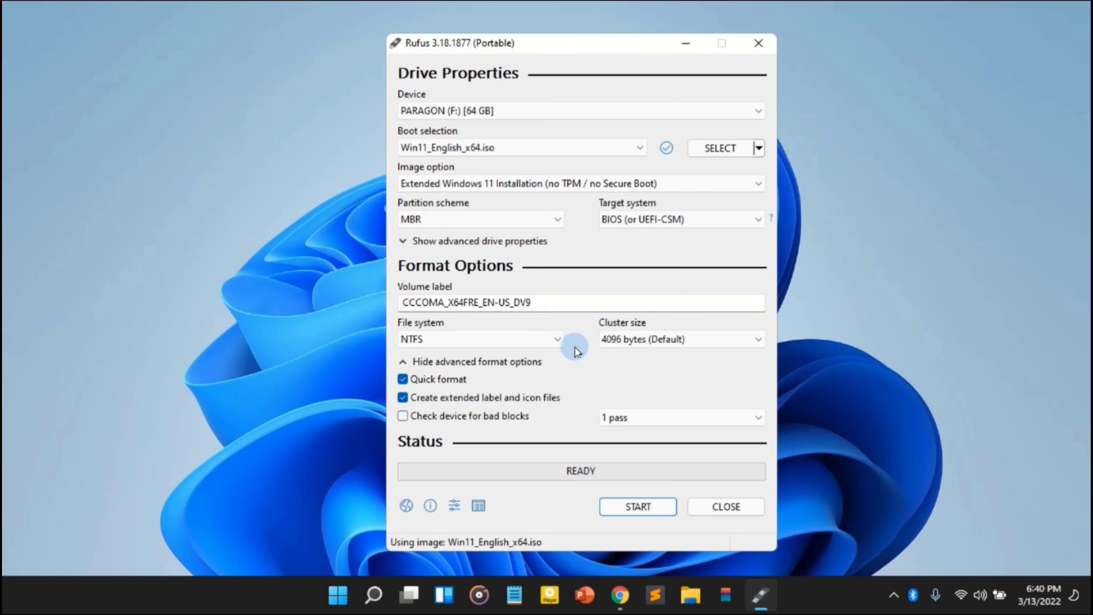
pyautogui.click(675, 222)
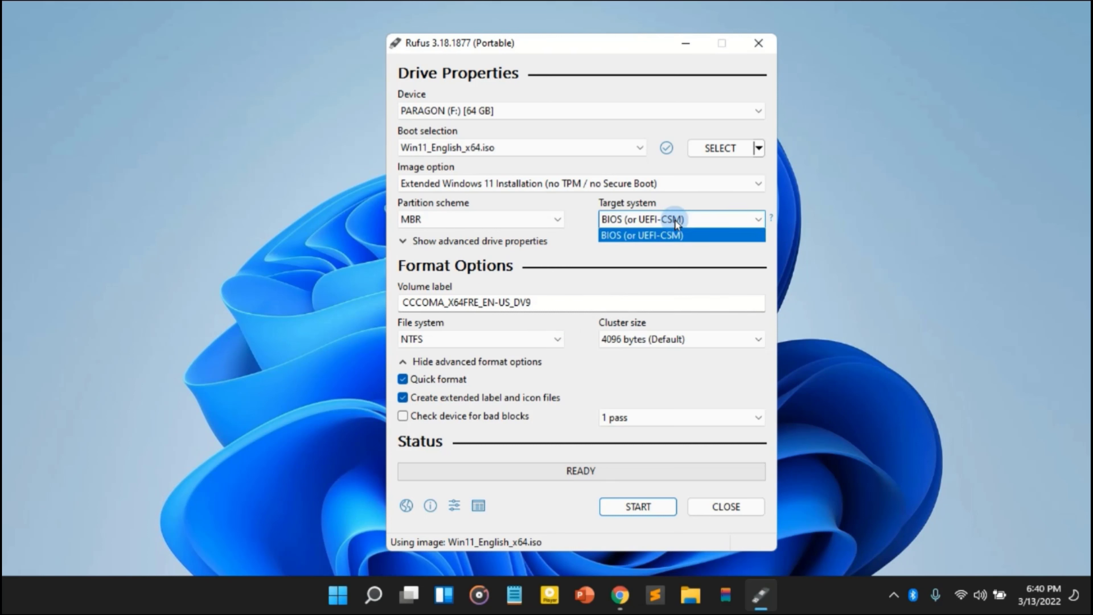
pyautogui.click(667, 234)
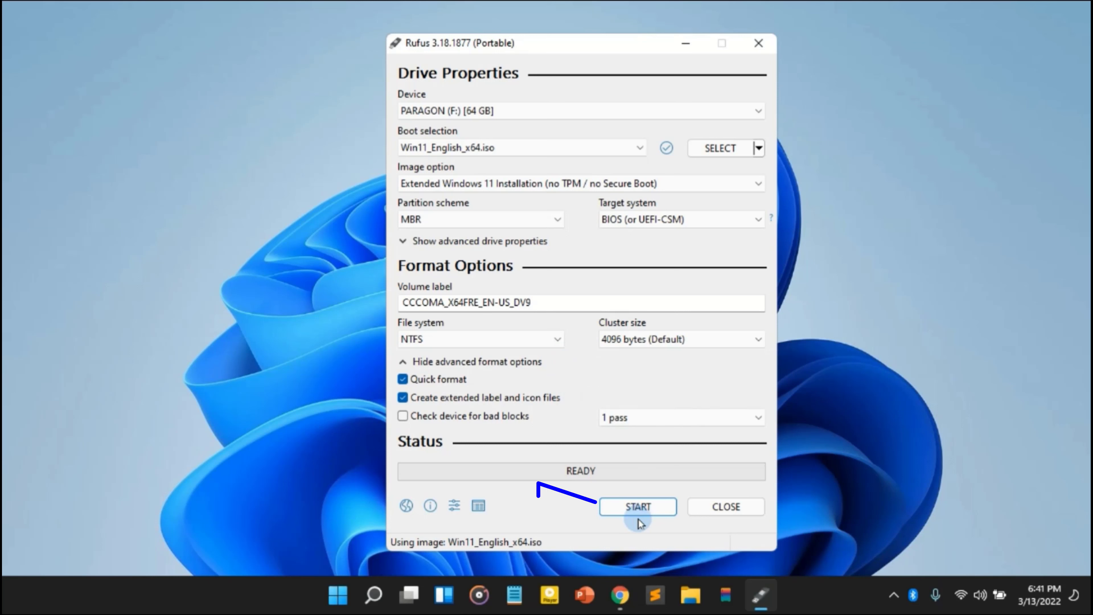
# - Write the Windows 11 image to the PARAGON (F:) USB drive, accepting the data erasure, and close Rufus when it completes
pyautogui.click(643, 510)
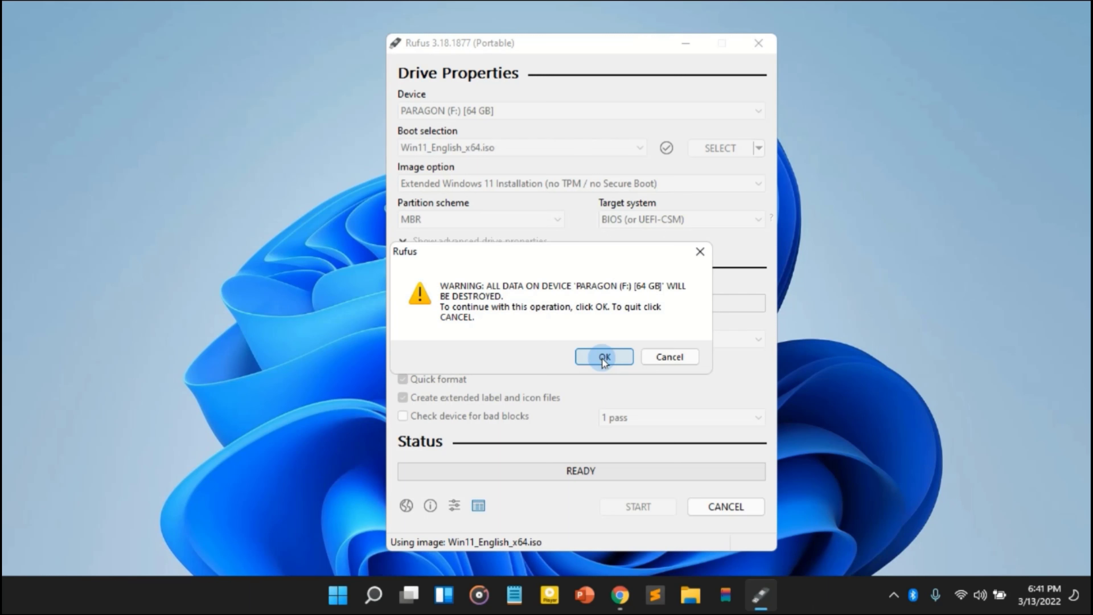
pyautogui.click(604, 358)
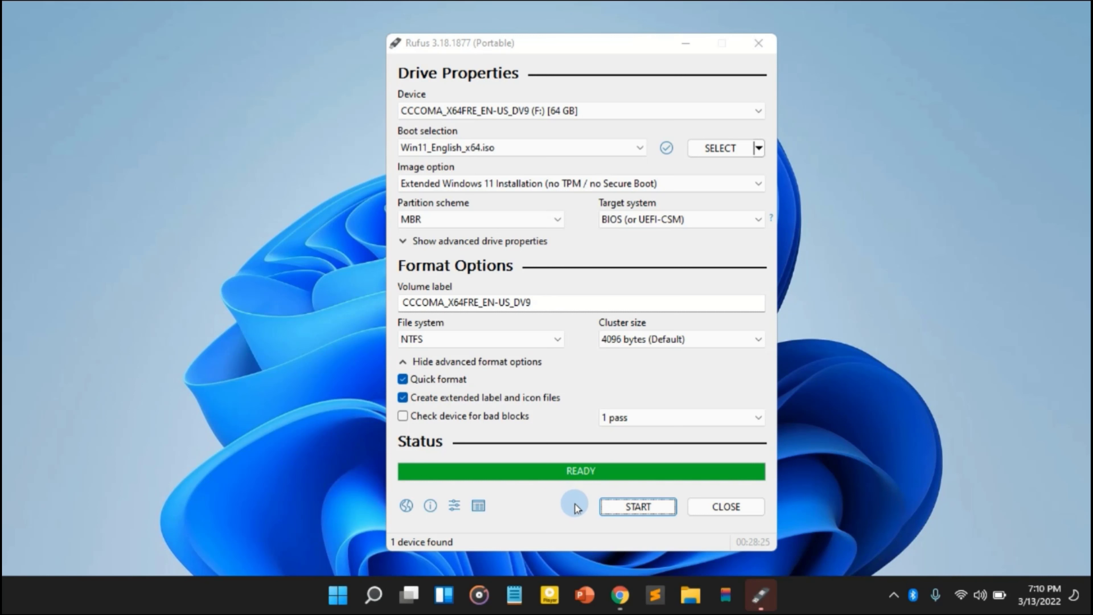
pyautogui.click(722, 511)
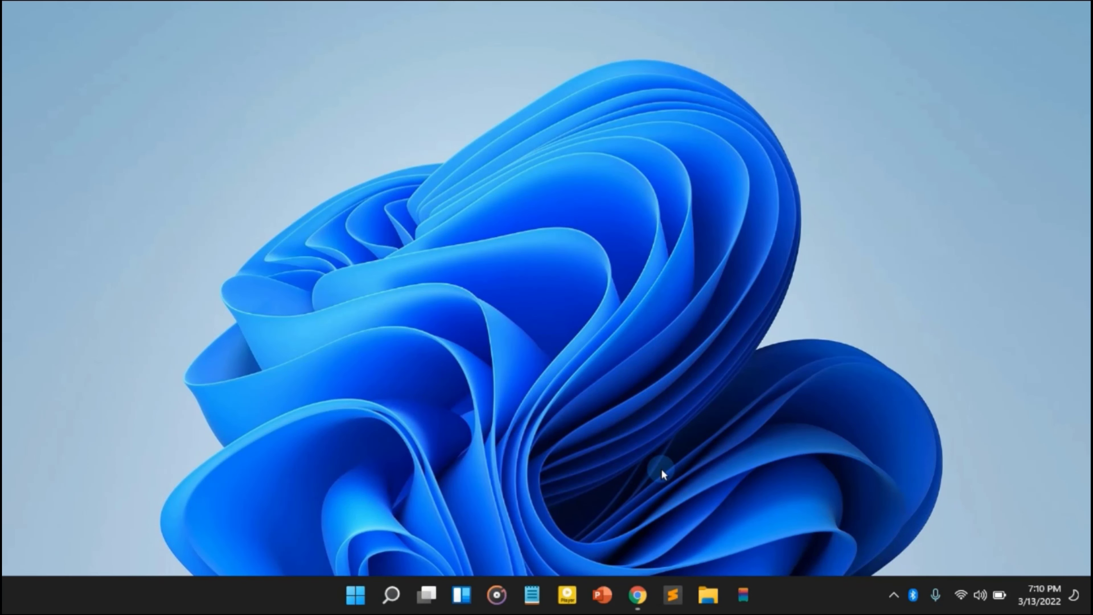
# - Open the CCCOMA_X64FRE_EN-US_DV9 (F:) drive in File Explorer and check its Windows setup files
pyautogui.press('super+e')
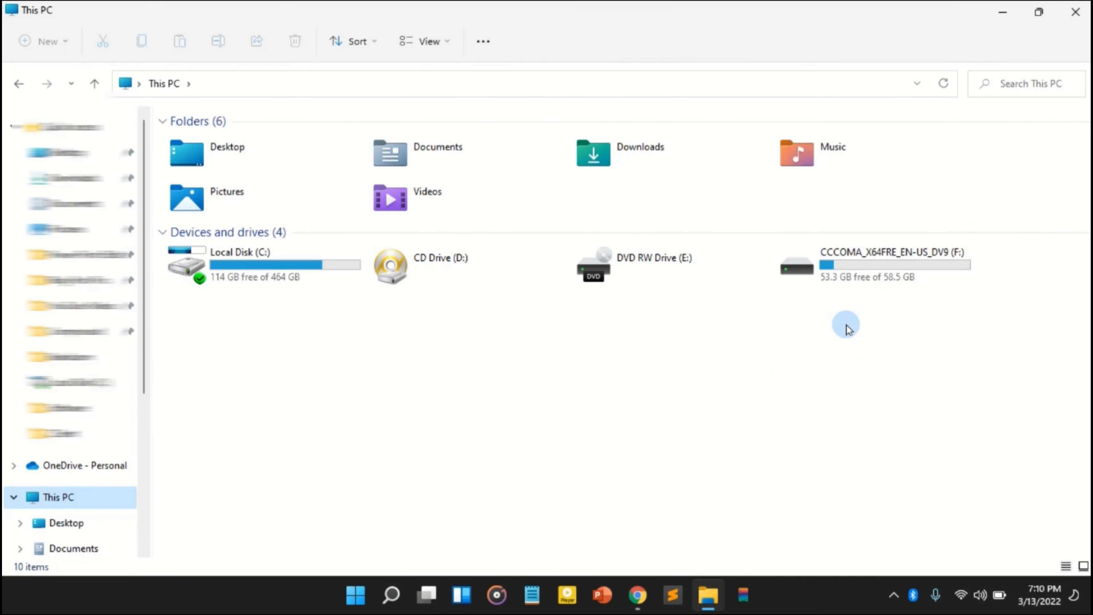
pyautogui.doubleClick(872, 276)
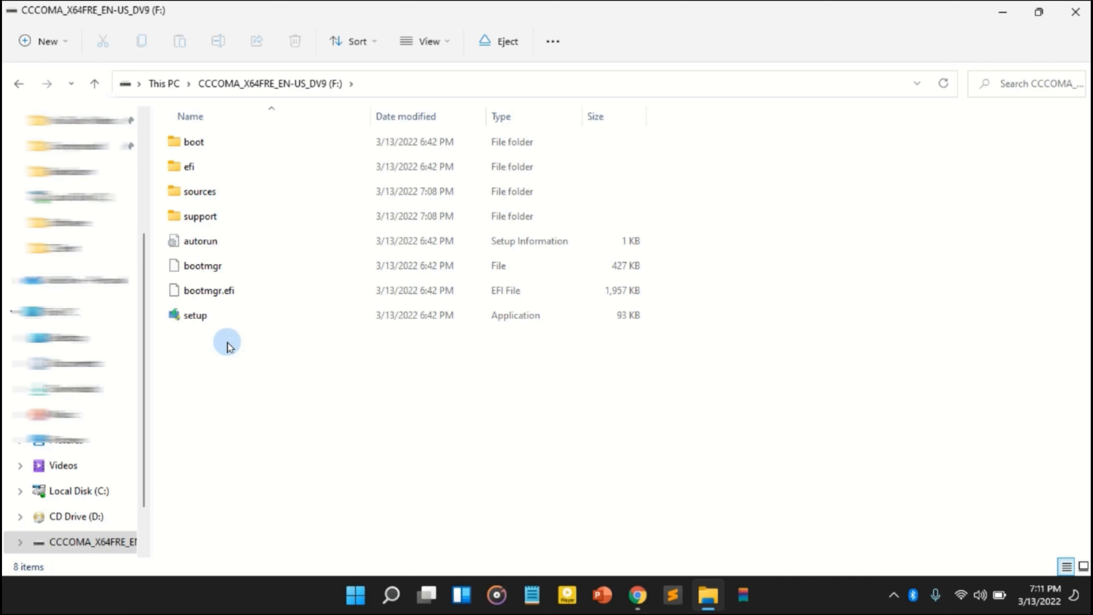
pyautogui.click(211, 325)
pyautogui.click(283, 393)
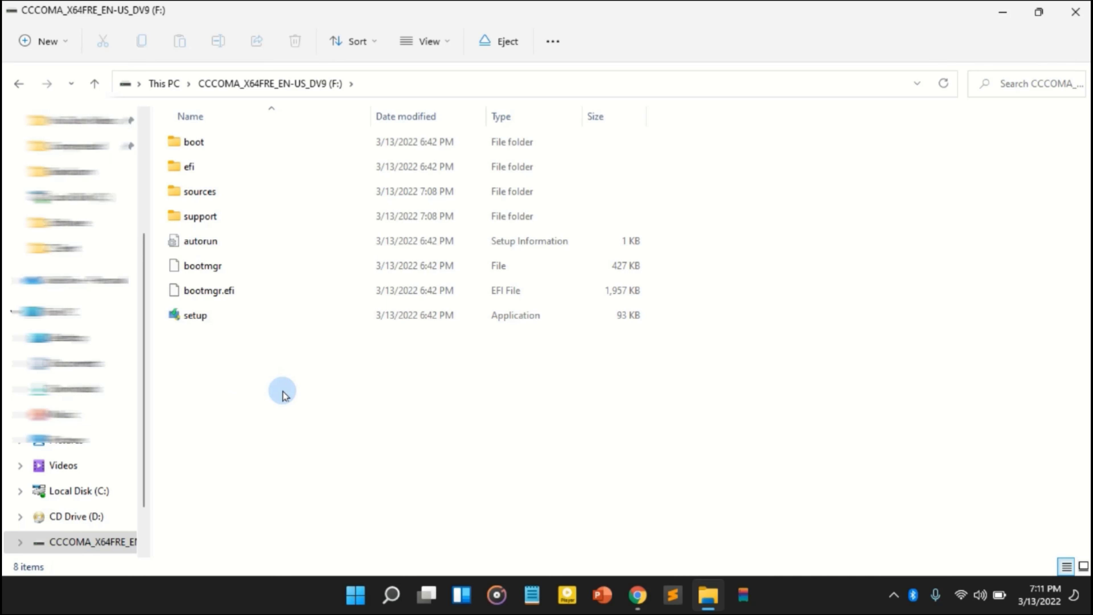